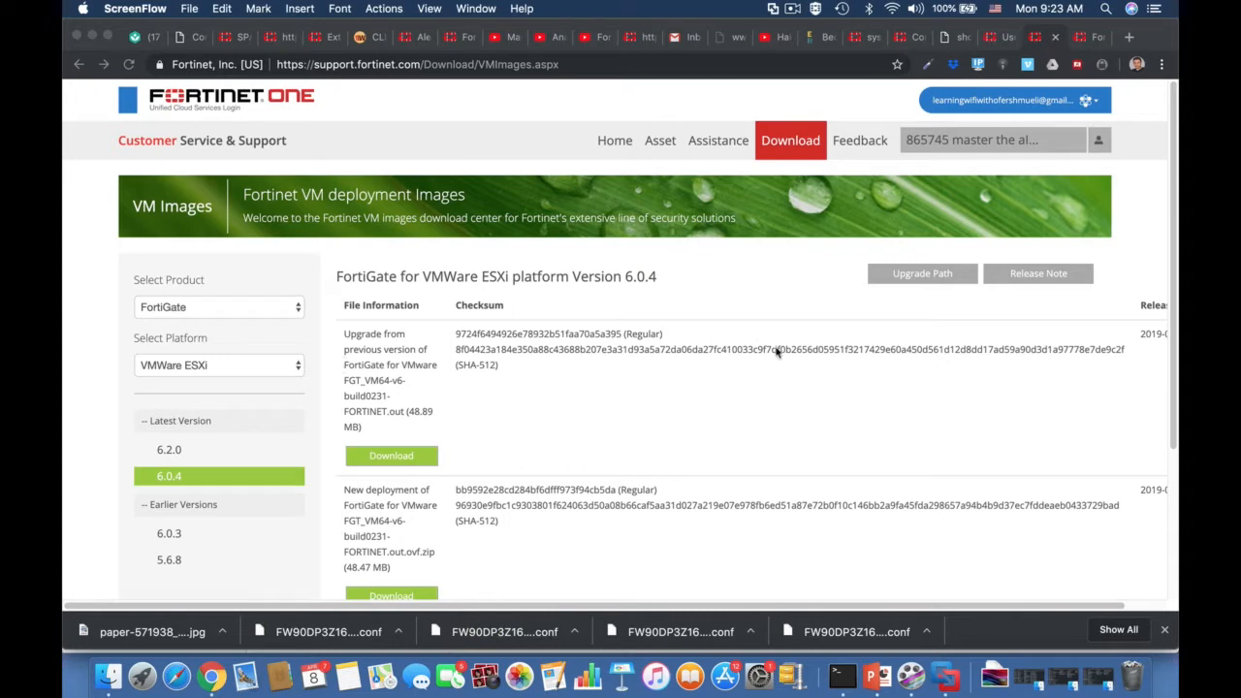
Step: Open the VM Images download page on the Fortinet support site
{"action": "left_click", "coordinate": [787, 143]}
{"action": "mouse_move", "coordinate": [788, 144]}
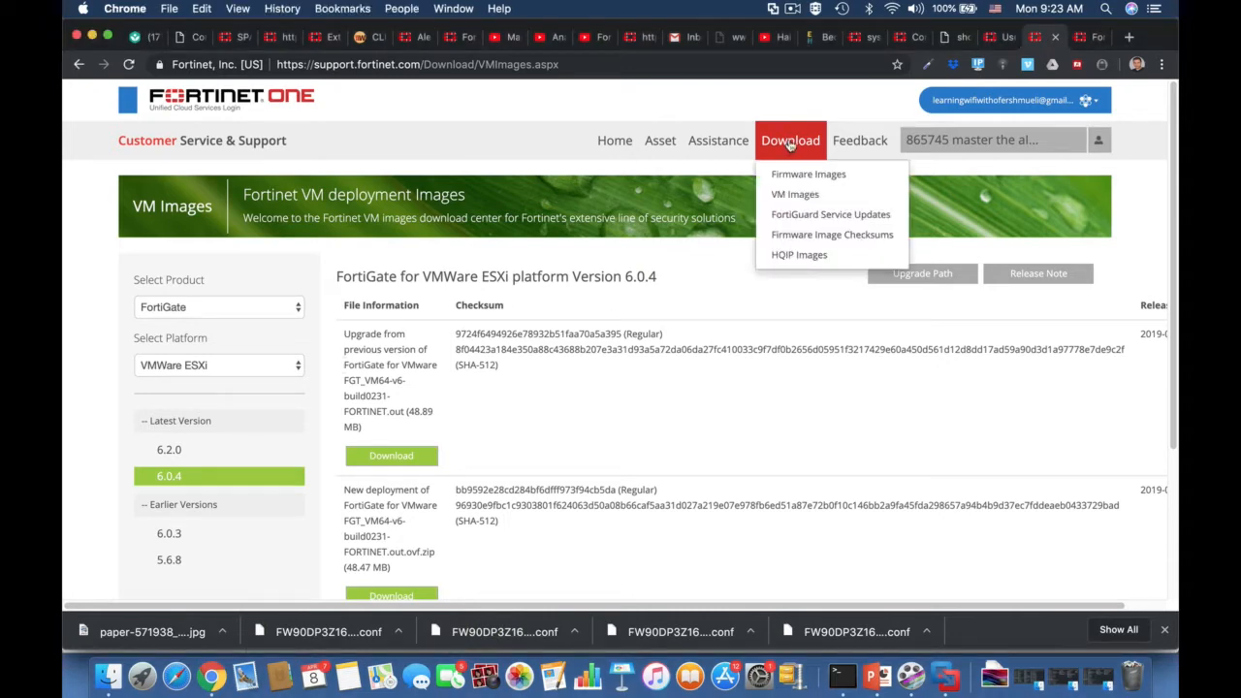
{"action": "left_click", "coordinate": [793, 196]}
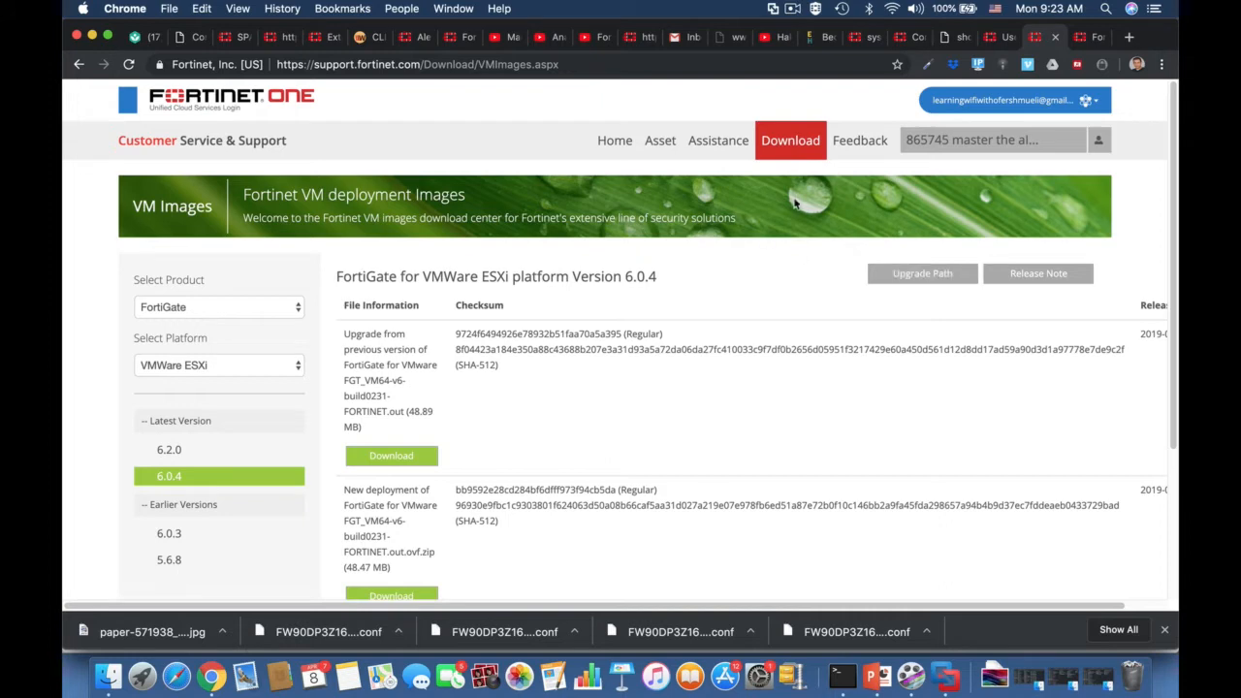
{"action": "mouse_move", "coordinate": [888, 135]}
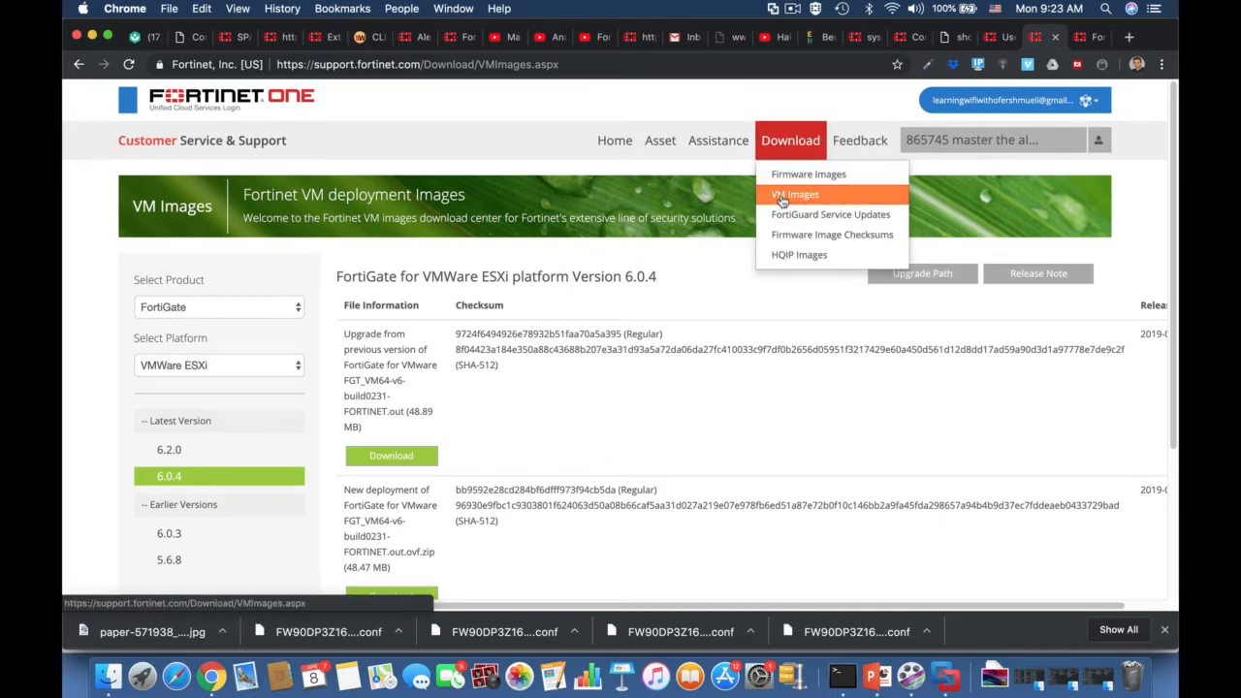
{"action": "left_click", "coordinate": [784, 198]}
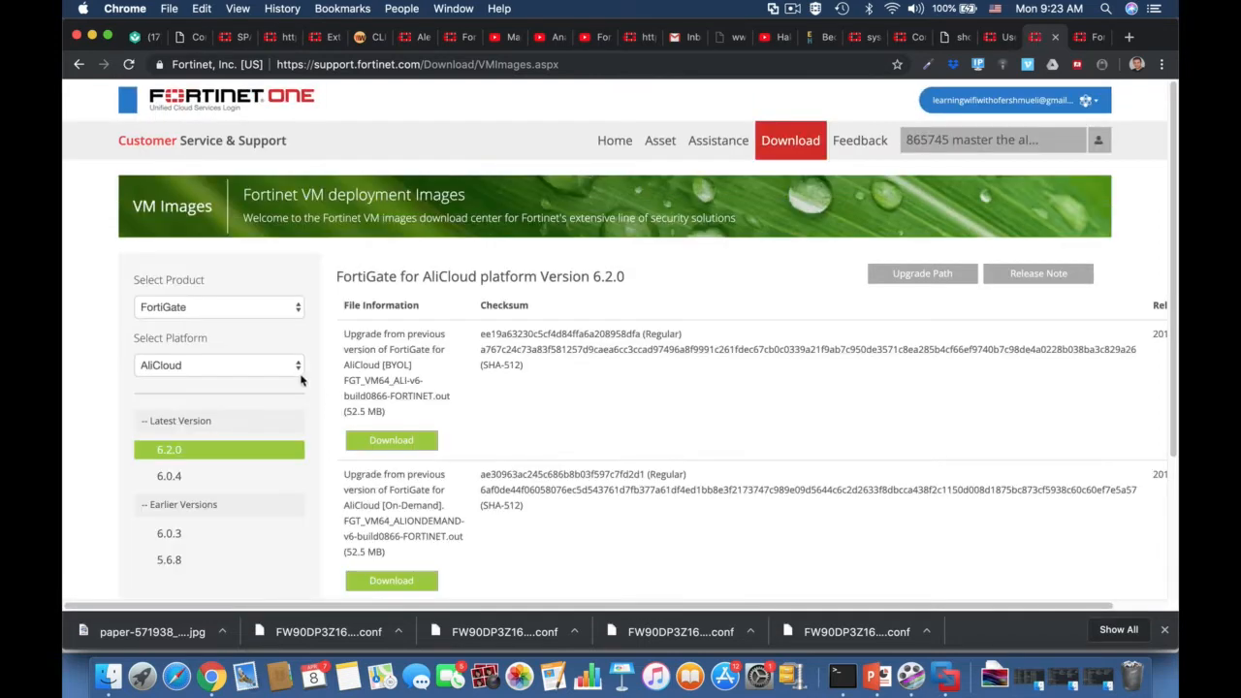
Step: Select the VMWare ESXi platform for FortiGate and choose version 6.0.4 of its images
{"action": "left_click", "coordinate": [250, 367]}
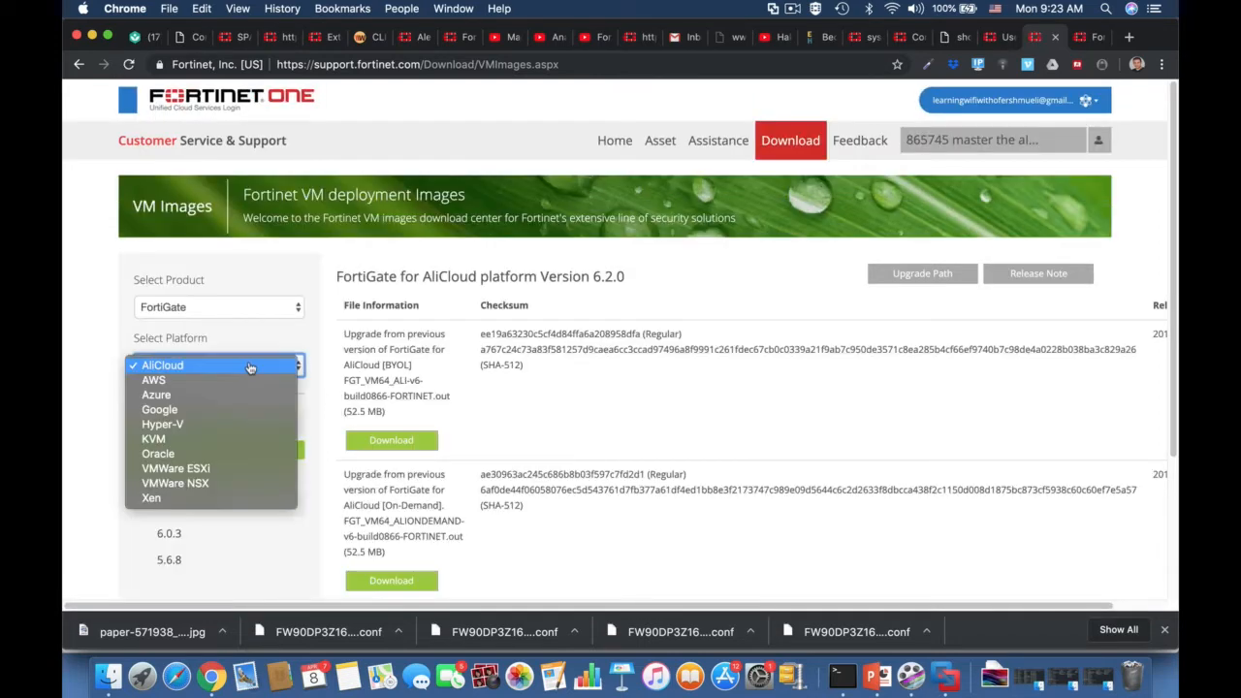
{"action": "left_click", "coordinate": [212, 474]}
{"action": "scroll", "coordinate": [578, 494], "scroll_direction": "down", "scroll_amount": 1}
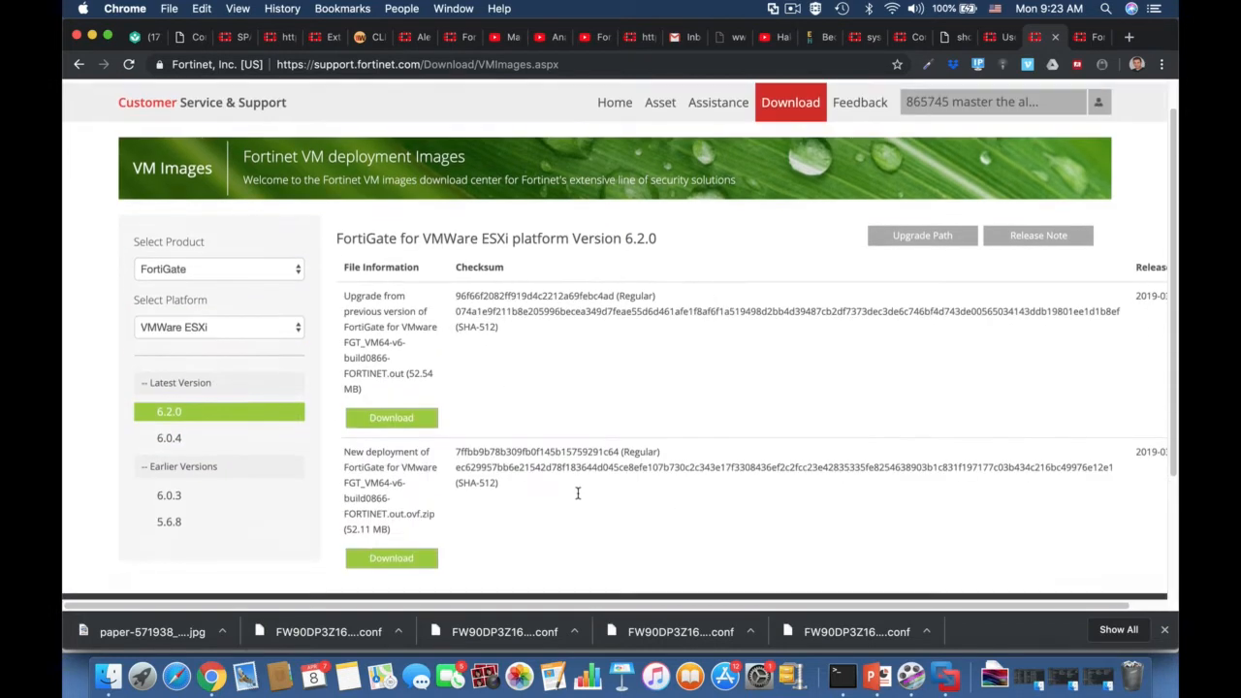
{"action": "left_click", "coordinate": [219, 439]}
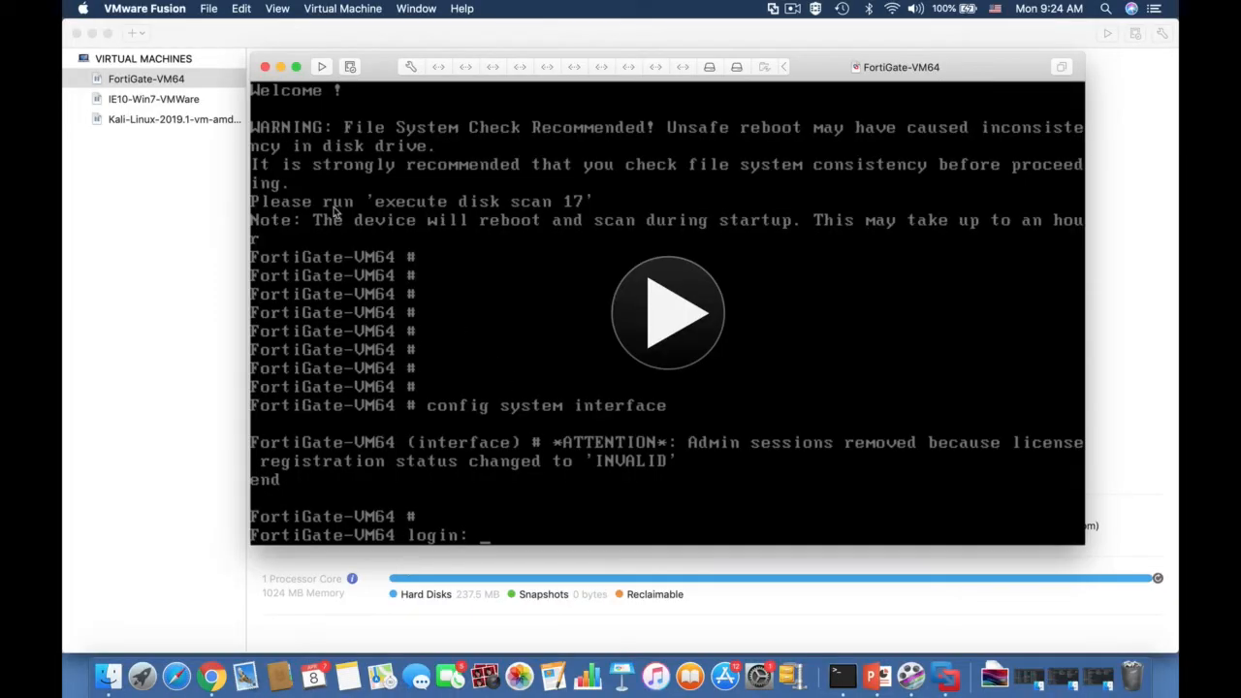
Step: Open the import assistant for an existing virtual machine, then return to the FortiGate-VM64 window
{"action": "left_click", "coordinate": [207, 9]}
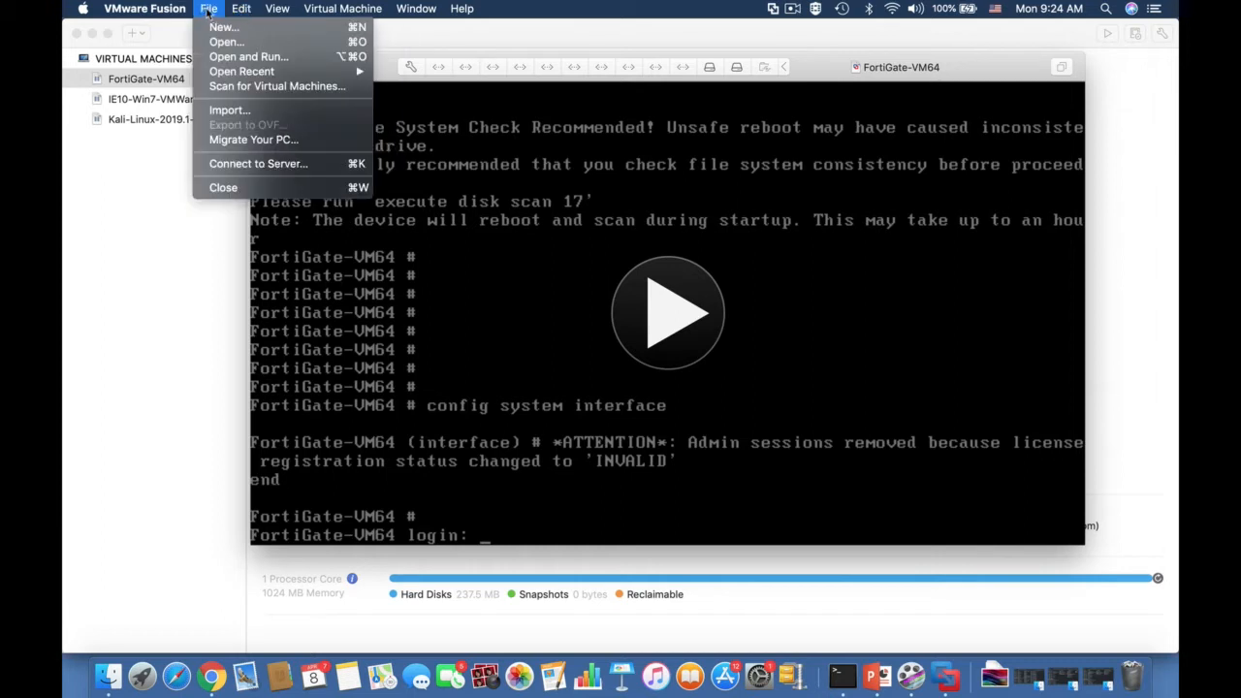
{"action": "left_click", "coordinate": [229, 110]}
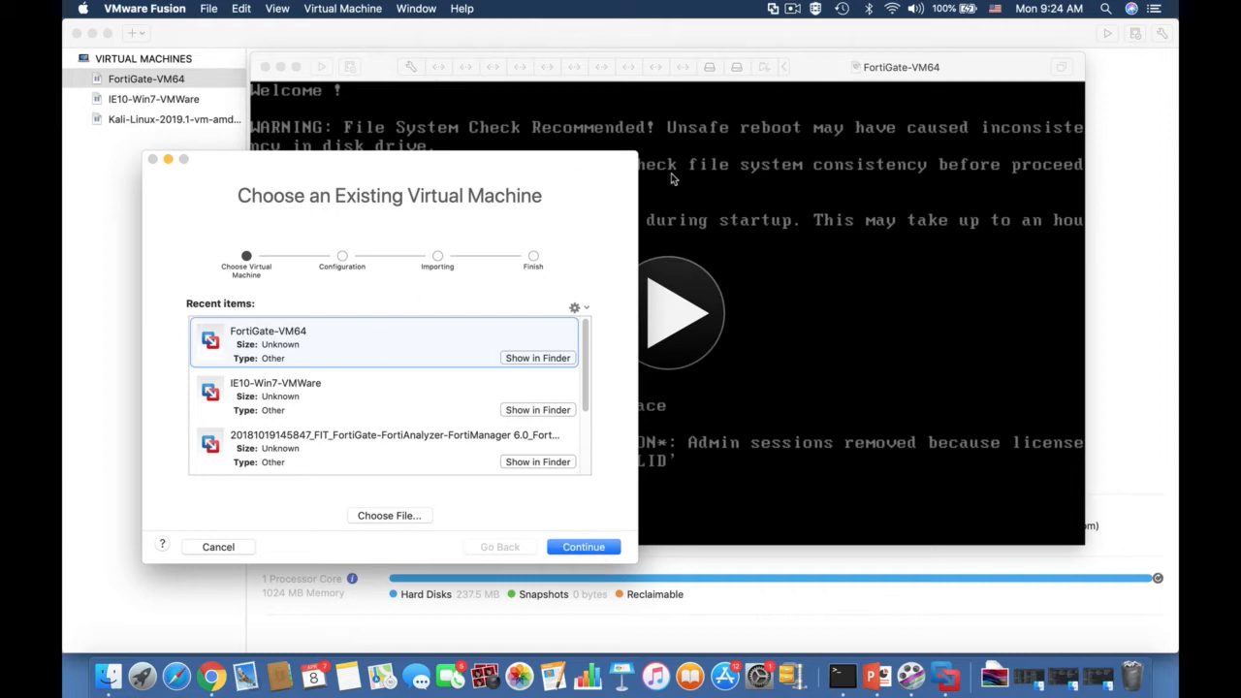
{"action": "left_click", "coordinate": [773, 196]}
Step: Resume the FortiGate-VM64 virtual machine and log in to its console as admin with the account password
{"action": "left_click", "coordinate": [322, 67]}
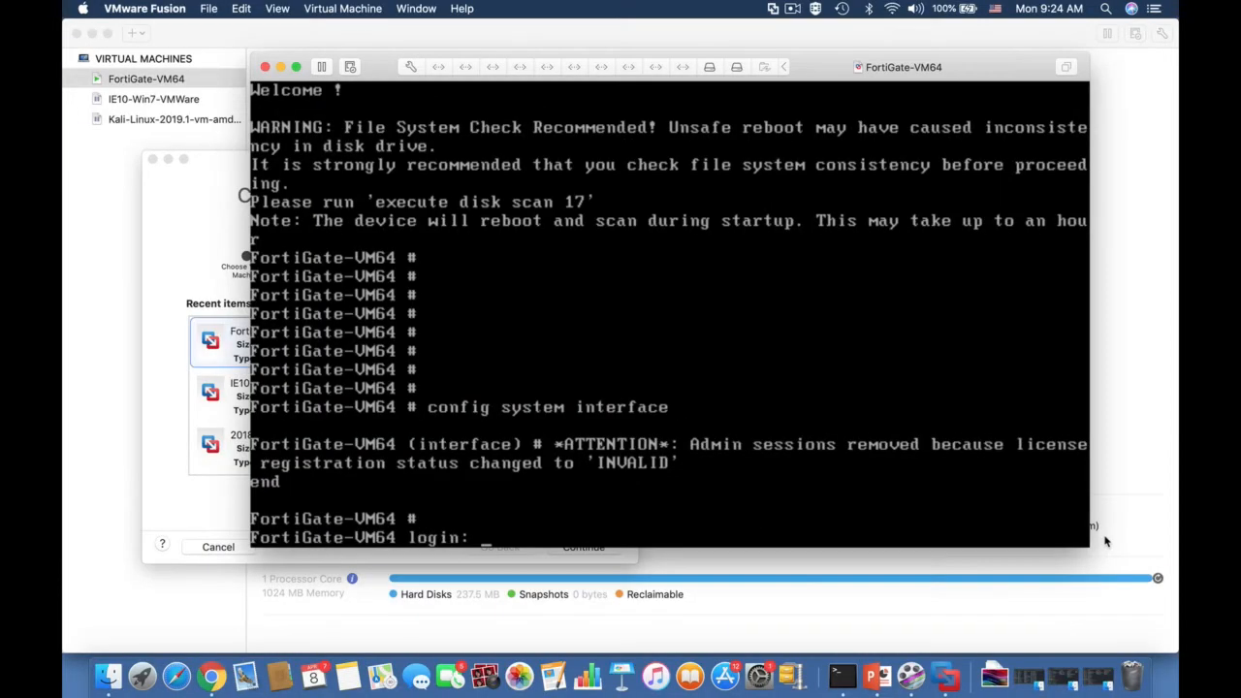
{"action": "key", "text": "Return"}
{"action": "key", "text": "Return"}
{"action": "key", "text": "Return"}
{"action": "key", "text": "Return"}
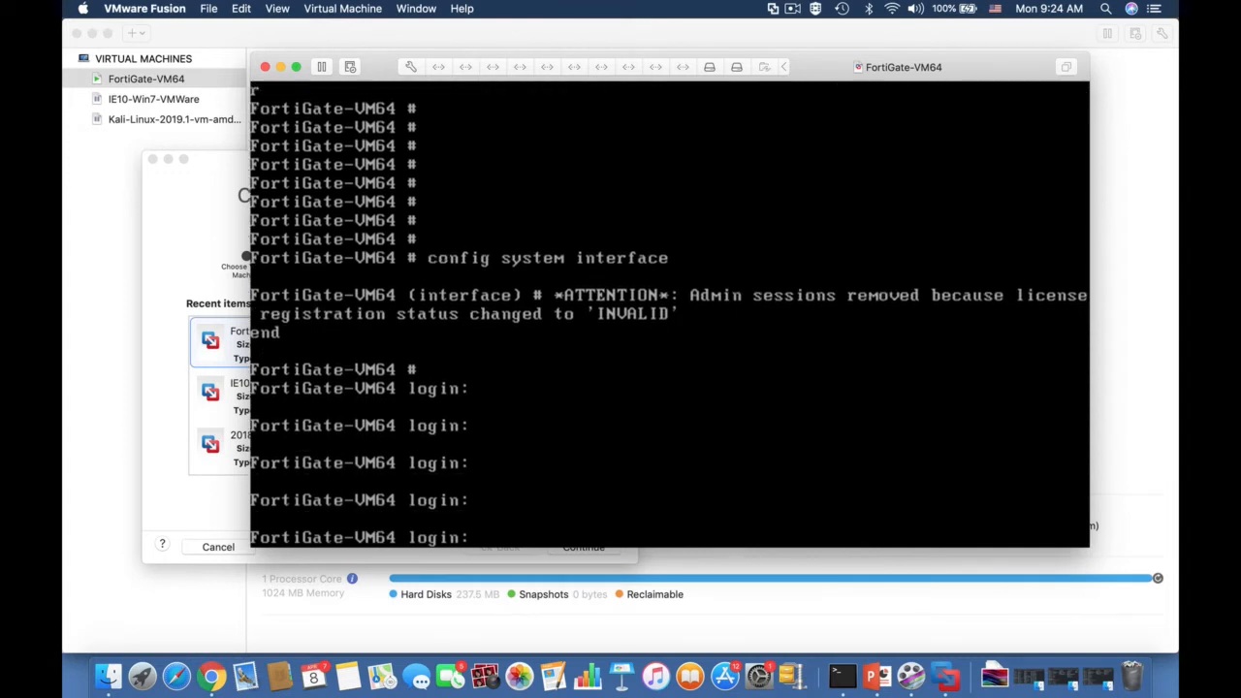
{"action": "type", "text": "admin"}
{"action": "key", "text": "Return"}
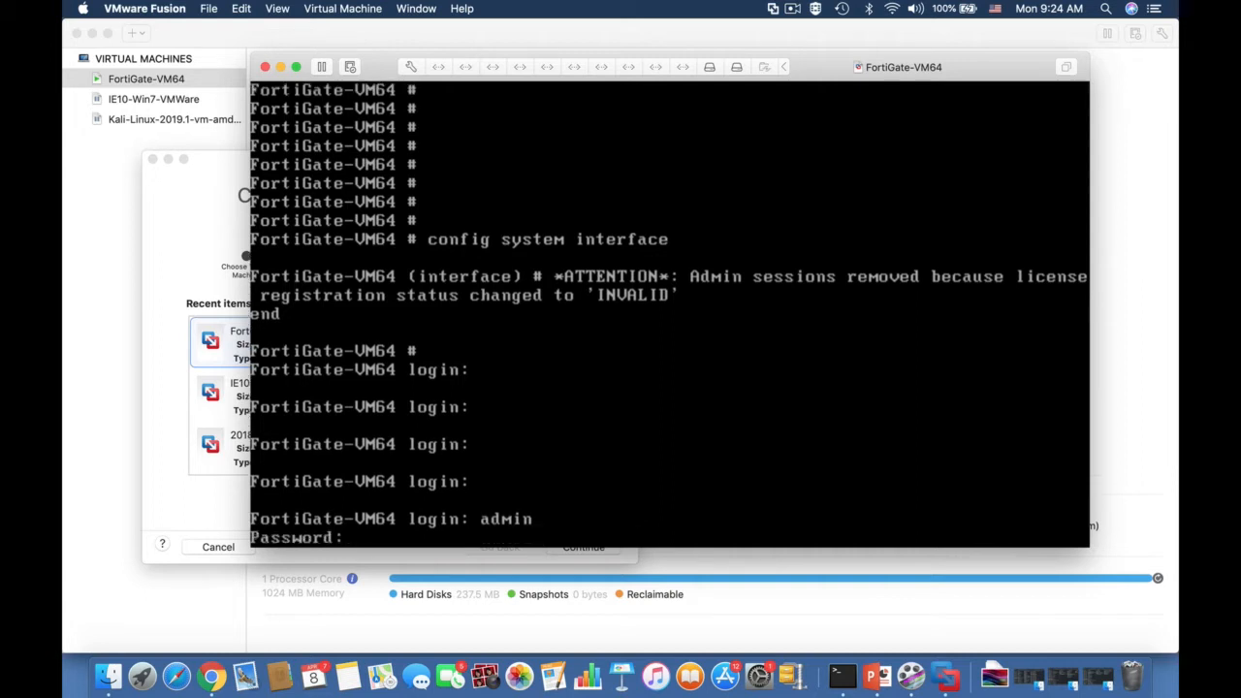
{"action": "key", "text": "Return"}
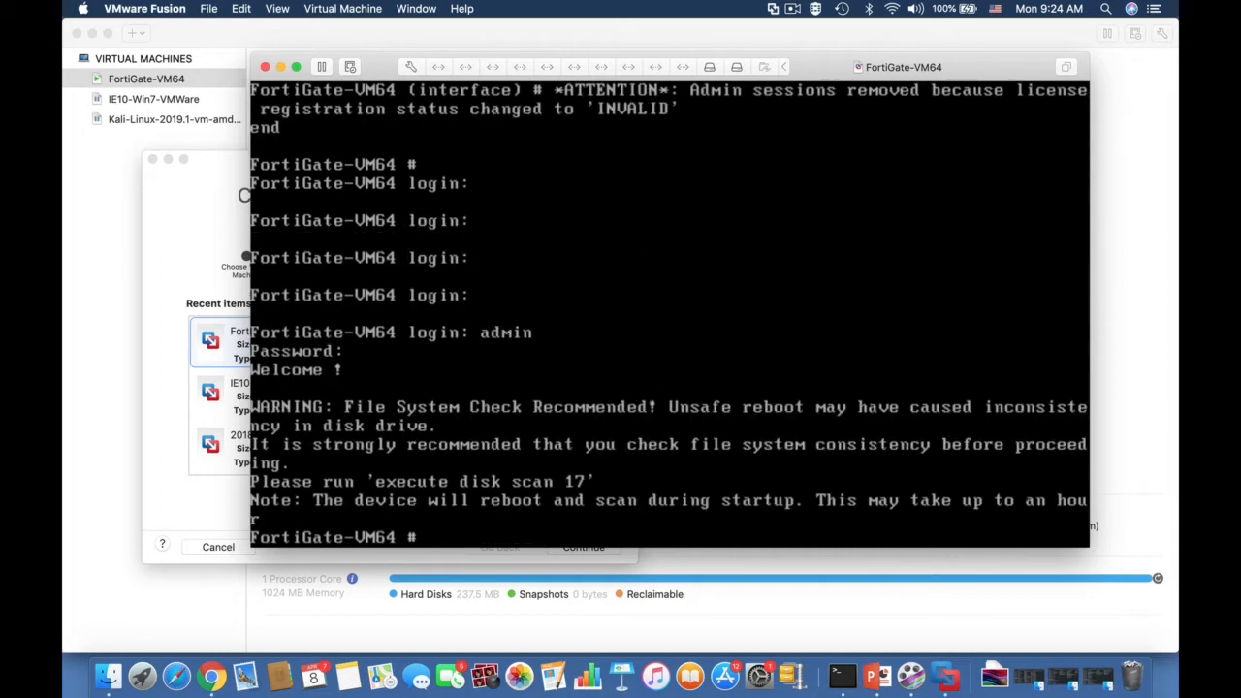
Step: Run show system interface in the FortiGate console to list the interface configuration
{"action": "key", "text": "Return"}
{"action": "key", "text": "Return"}
{"action": "key", "text": "Return"}
{"action": "key", "text": "Return"}
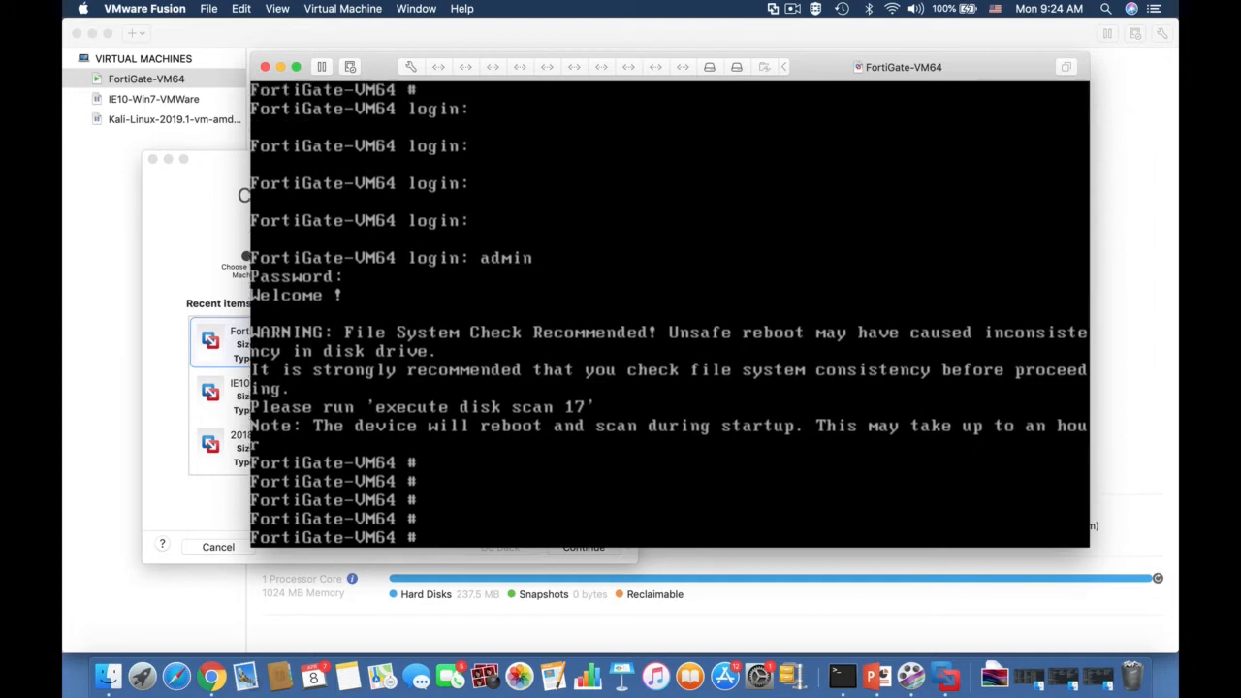
{"action": "type", "text": "show system interface"}
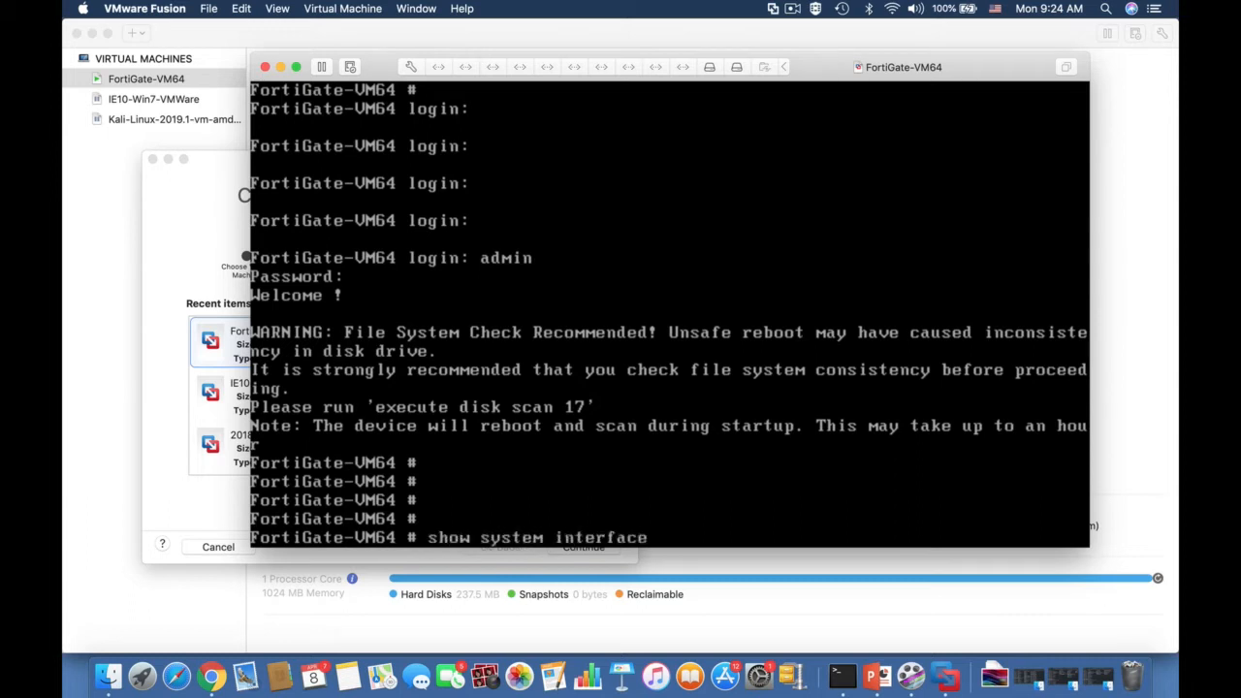
{"action": "key", "text": "Return"}
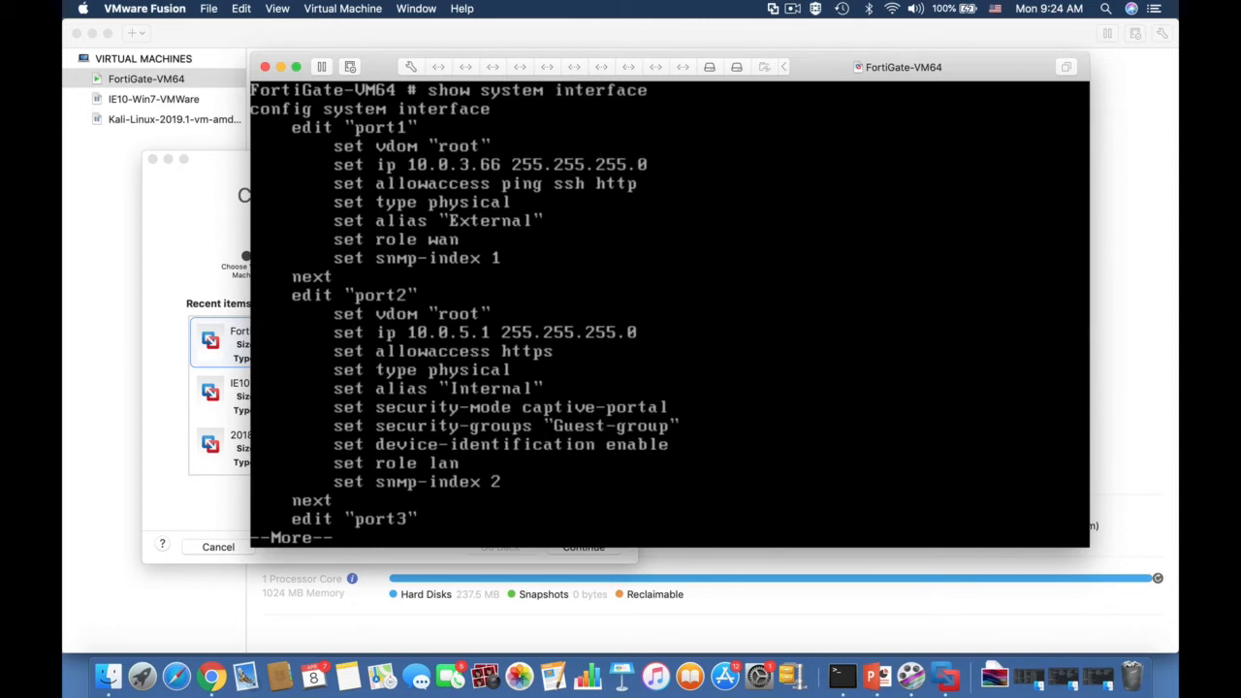
Step: Page through the interface configuration listing from port1 to port8, then return to a fresh command prompt
{"action": "key", "text": "Return"}
{"action": "key", "text": "Return"}
{"action": "key", "text": "Return"}
{"action": "key", "text": "Return"}
{"action": "key", "text": "Return"}
{"action": "key", "text": "Return"}
{"action": "key", "text": "Return"}
{"action": "key", "text": "Return"}
{"action": "key", "text": "Return"}
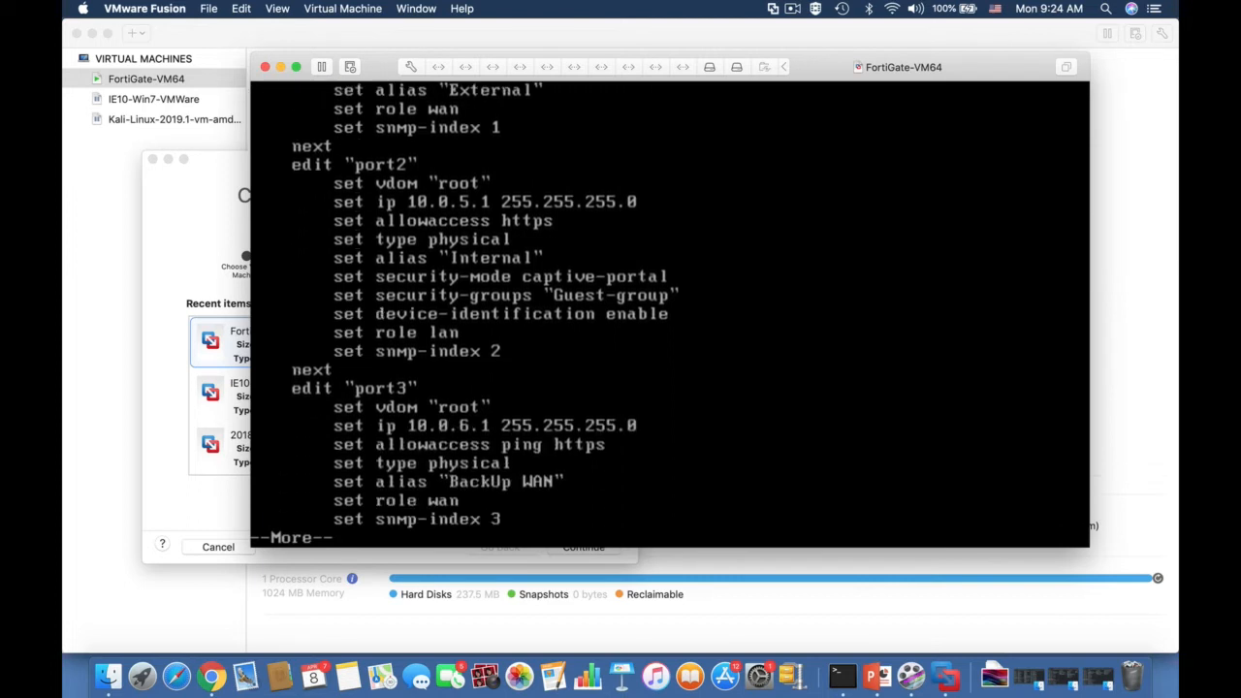
{"action": "key", "text": "Return"}
{"action": "key", "text": "Return"}
{"action": "key", "text": "Return"}
{"action": "key", "text": "Return"}
{"action": "key", "text": "Return"}
{"action": "key", "text": "Return"}
{"action": "key", "text": "Return"}
{"action": "key", "text": "Return"}
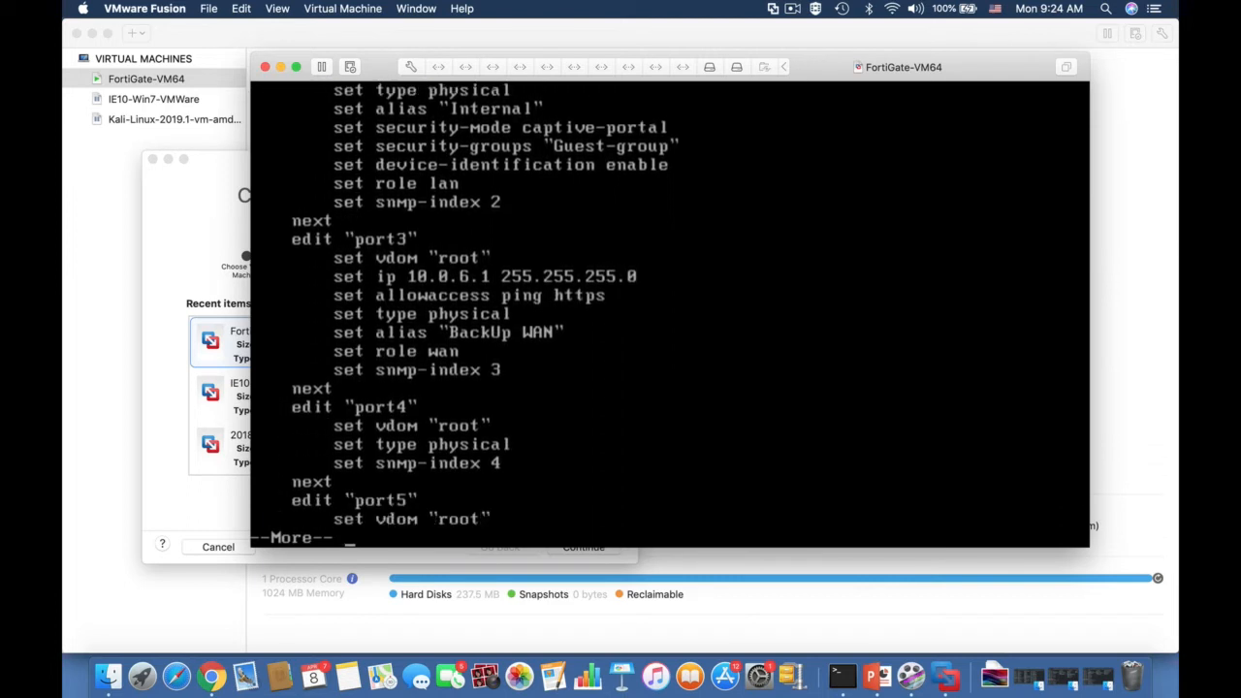
{"action": "key", "text": "Return"}
{"action": "key", "text": "Return"}
{"action": "key", "text": "Return"}
{"action": "key", "text": "Return"}
{"action": "key", "text": "Return"}
{"action": "key", "text": "Return"}
{"action": "key", "text": "Return"}
{"action": "key", "text": "Return"}
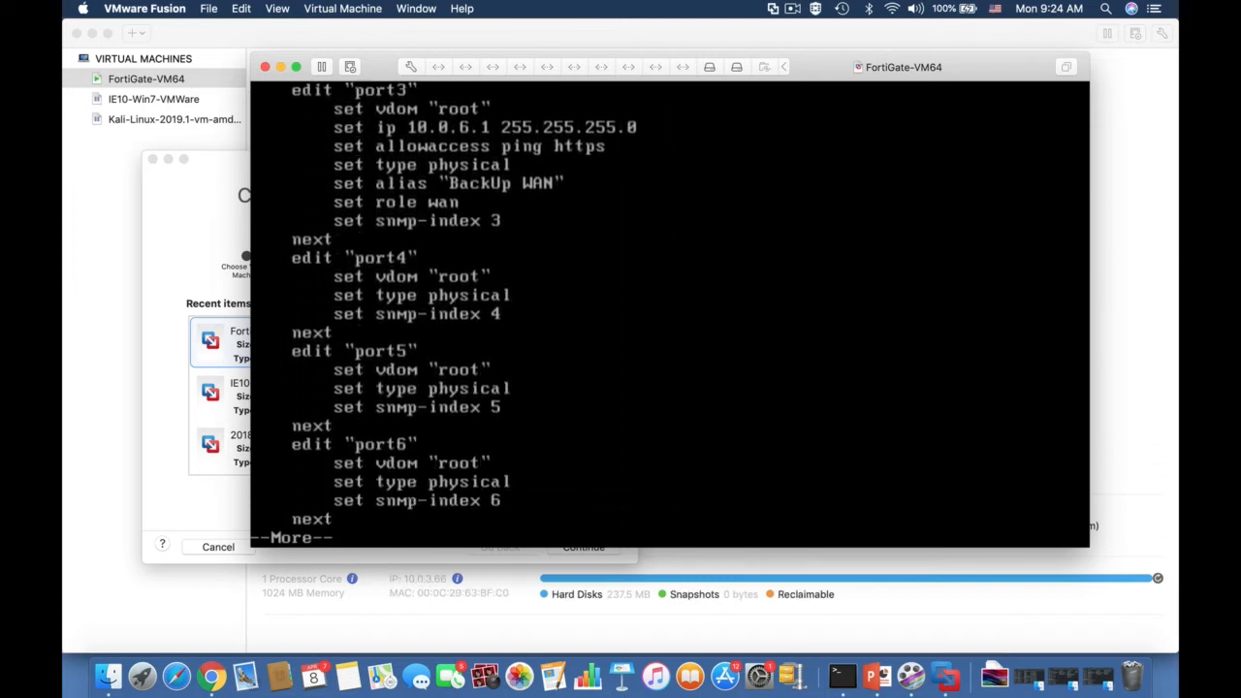
{"action": "key", "text": "Return"}
{"action": "key", "text": "Return"}
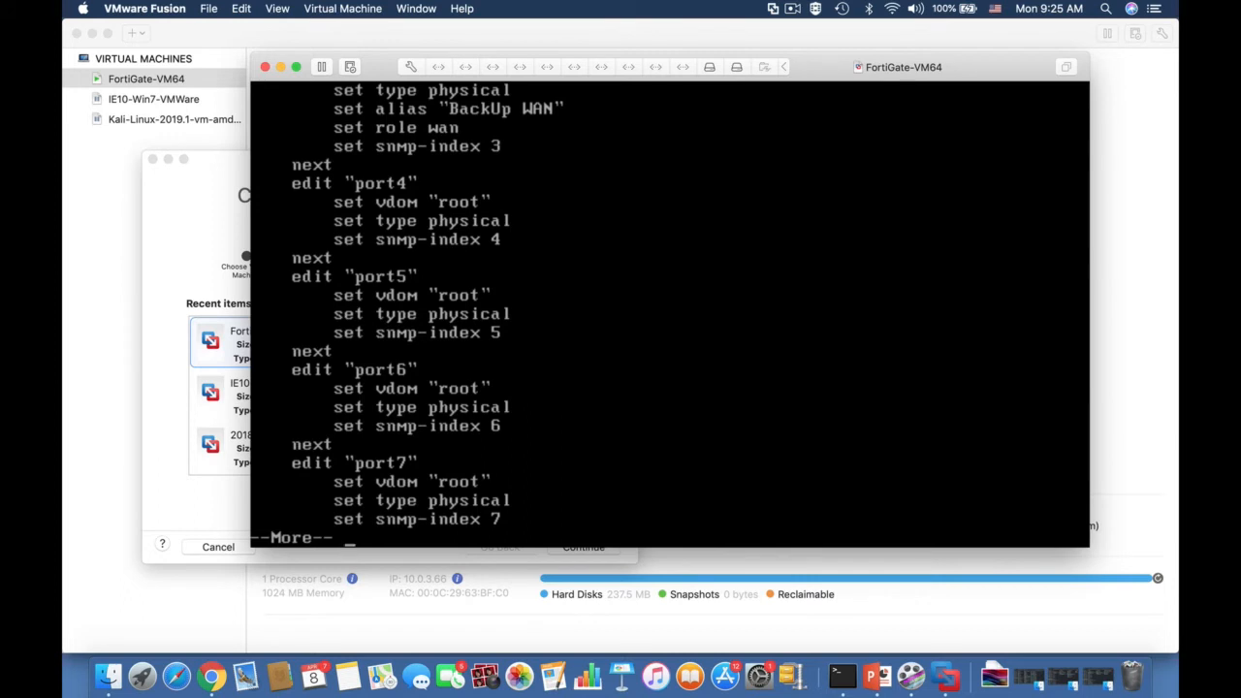
{"action": "key", "text": "Return"}
{"action": "key", "text": "Return"}
{"action": "key", "text": "Return"}
{"action": "key", "text": "Return"}
{"action": "key", "text": "Return"}
{"action": "key", "text": "Return"}
{"action": "key", "text": "Return"}
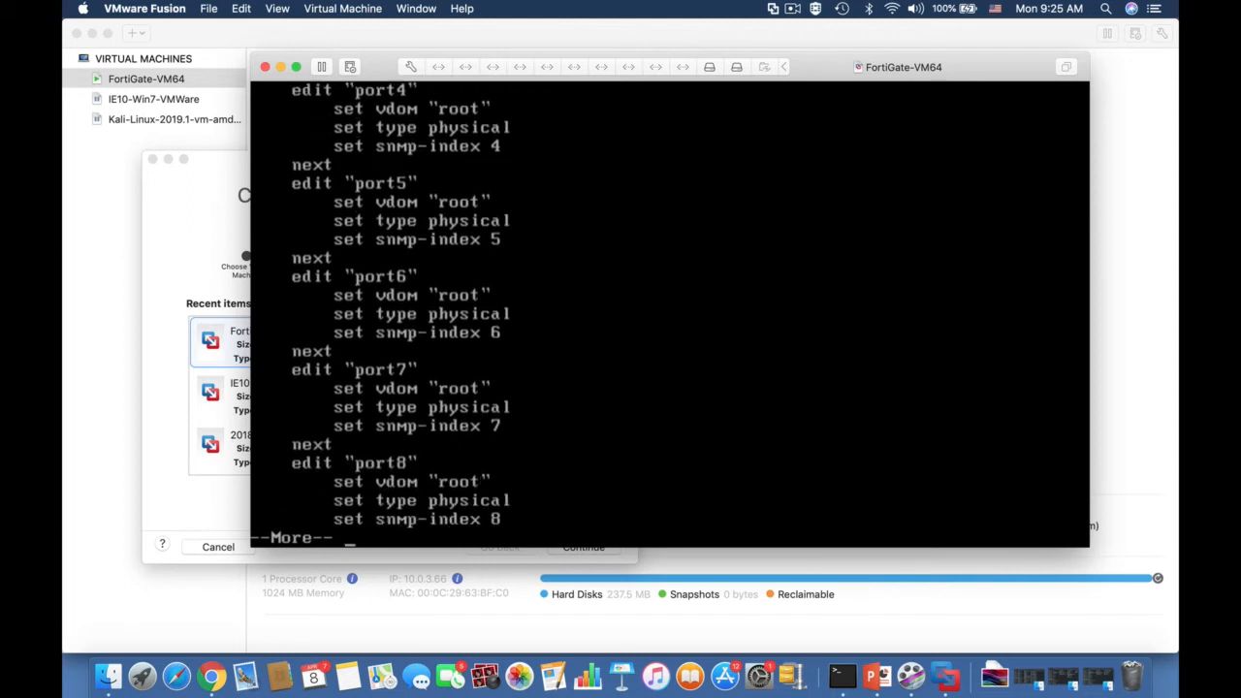
{"action": "key", "text": "Return"}
{"action": "key", "text": "Return"}
{"action": "key", "text": "Return"}
Step: Enter the system interface configuration and open port7 for editing
{"action": "type", "text": "con"}
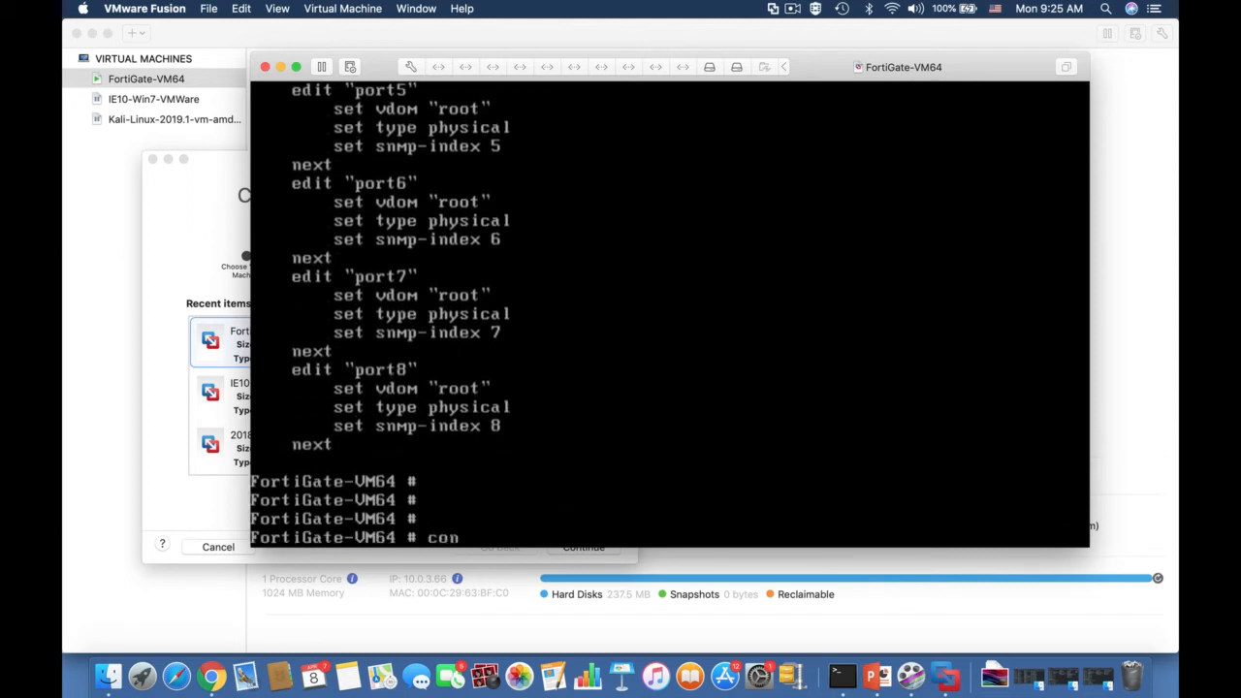
{"action": "type", "text": "fig system interface"}
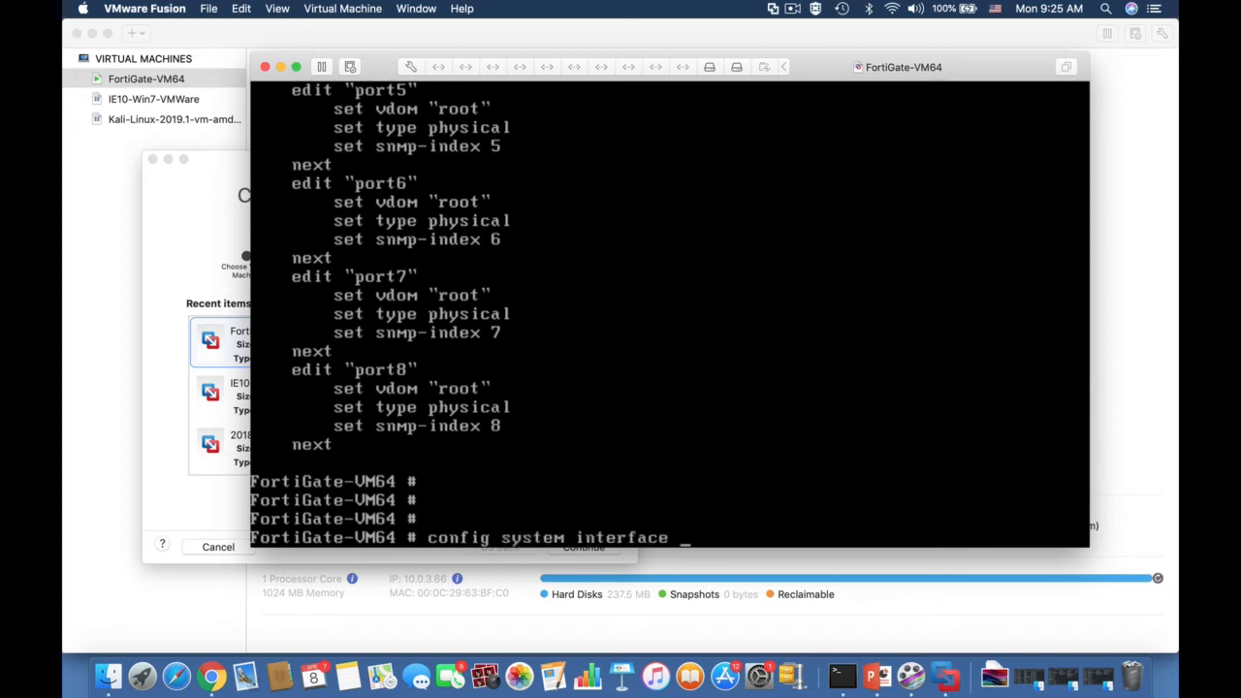
{"action": "key", "text": "Return"}
{"action": "type", "text": "ed"}
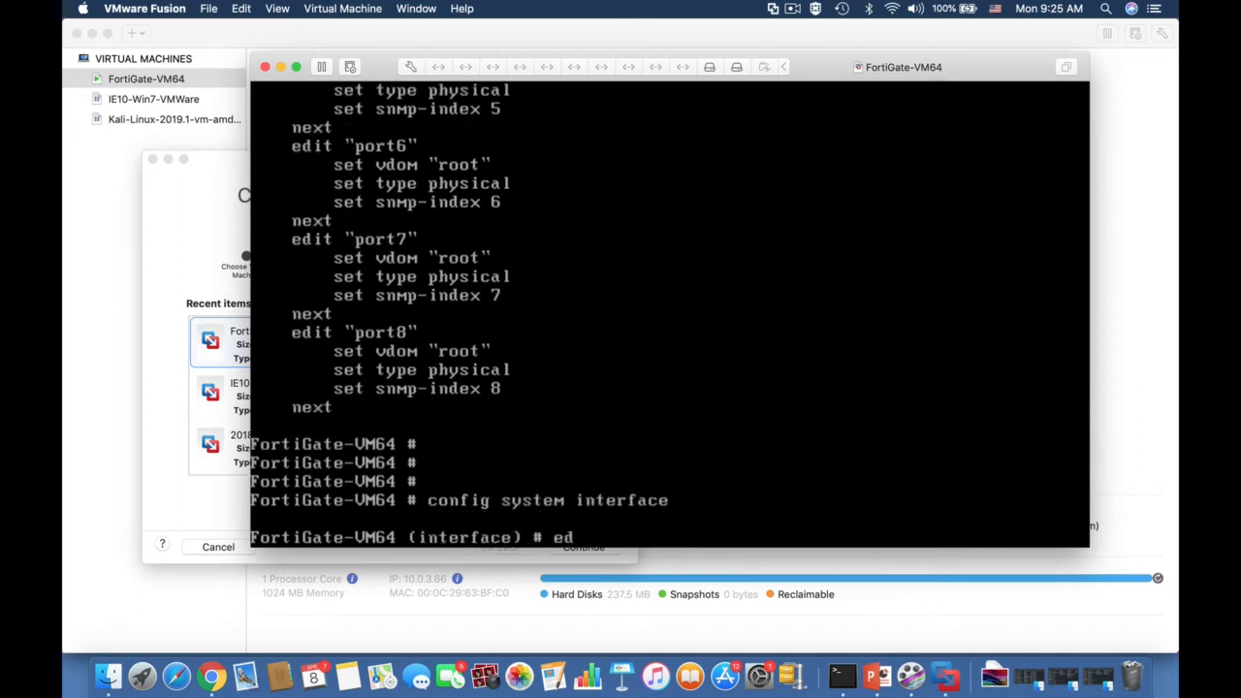
{"action": "type", "text": "it port7"}
{"action": "key", "text": "Return"}
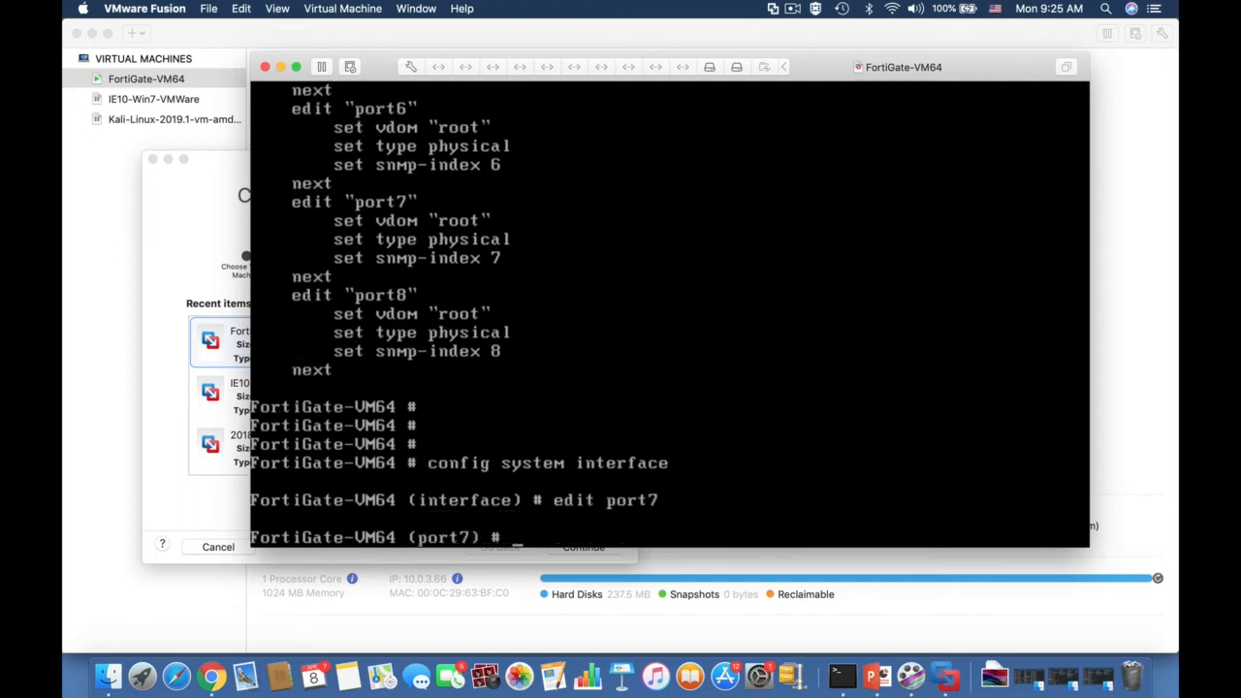
Step: Set the port7 IP address to 10.0.3.16 with netmask 255.255.255.0
{"action": "type", "text": "set ip 10.0"}
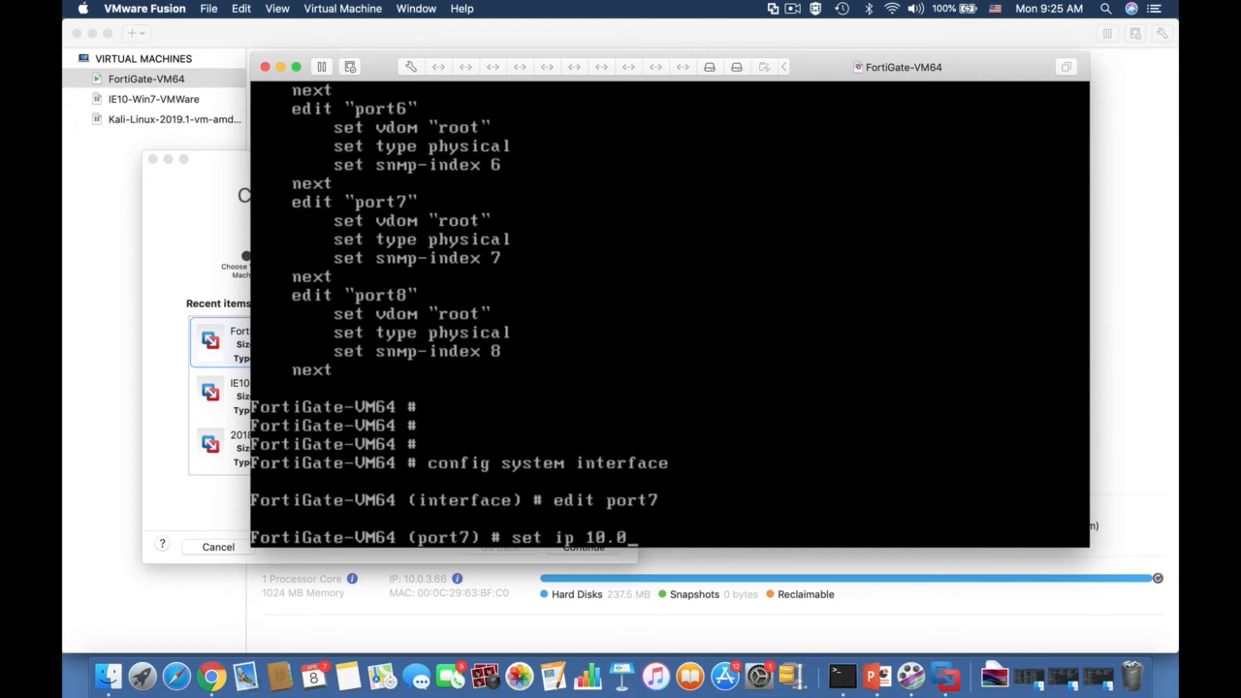
{"action": "type", "text": ".3.16"}
{"action": "type", "text": "255.255.2"}
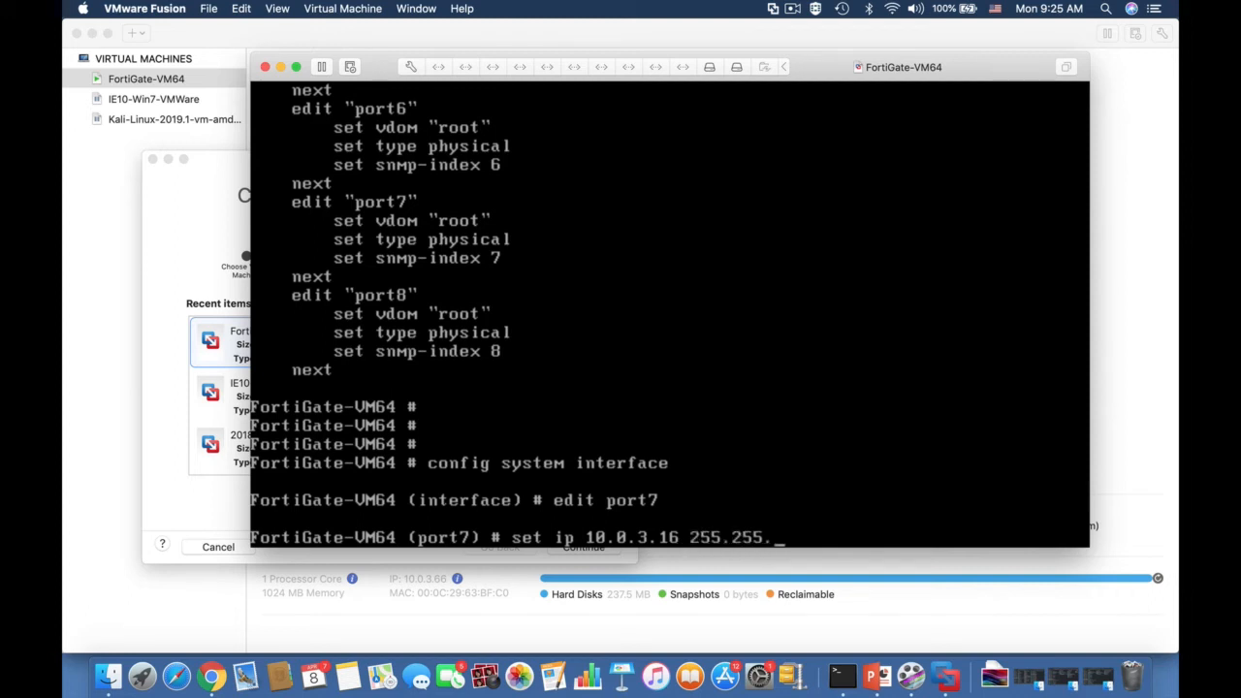
{"action": "type", "text": "55.0"}
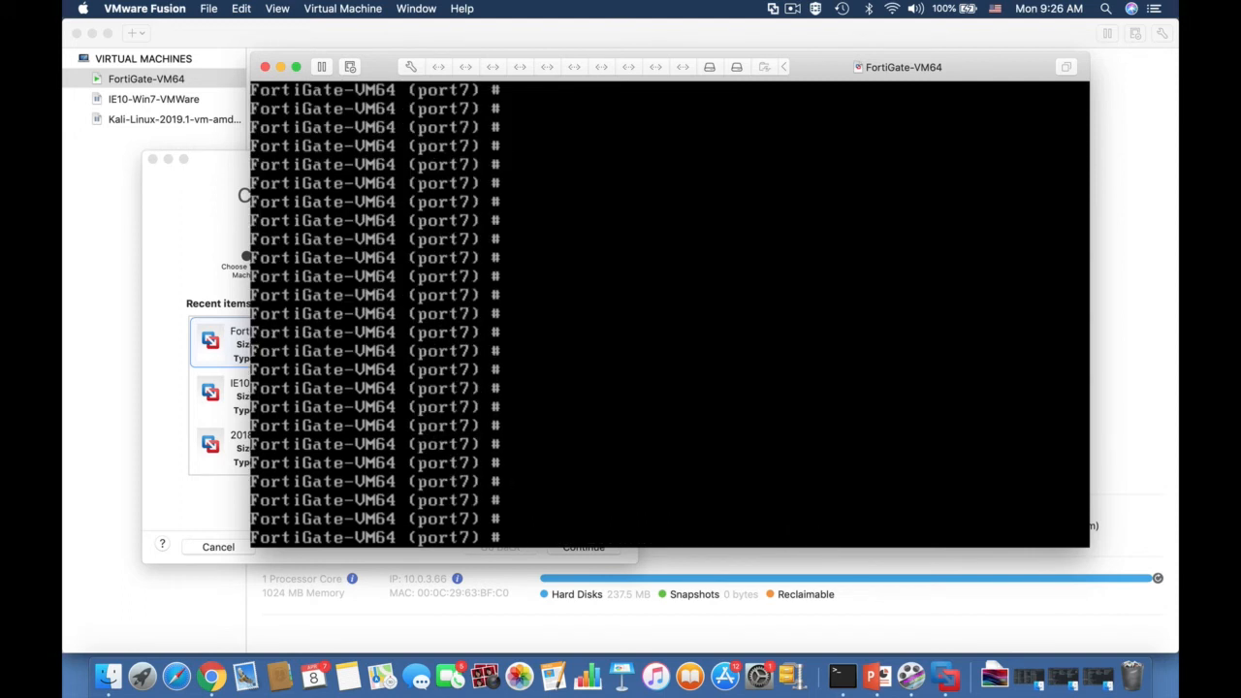
Step: Set the allowed administrative access (allowaccess) of port7 to http
{"action": "type", "text": "set allow"}
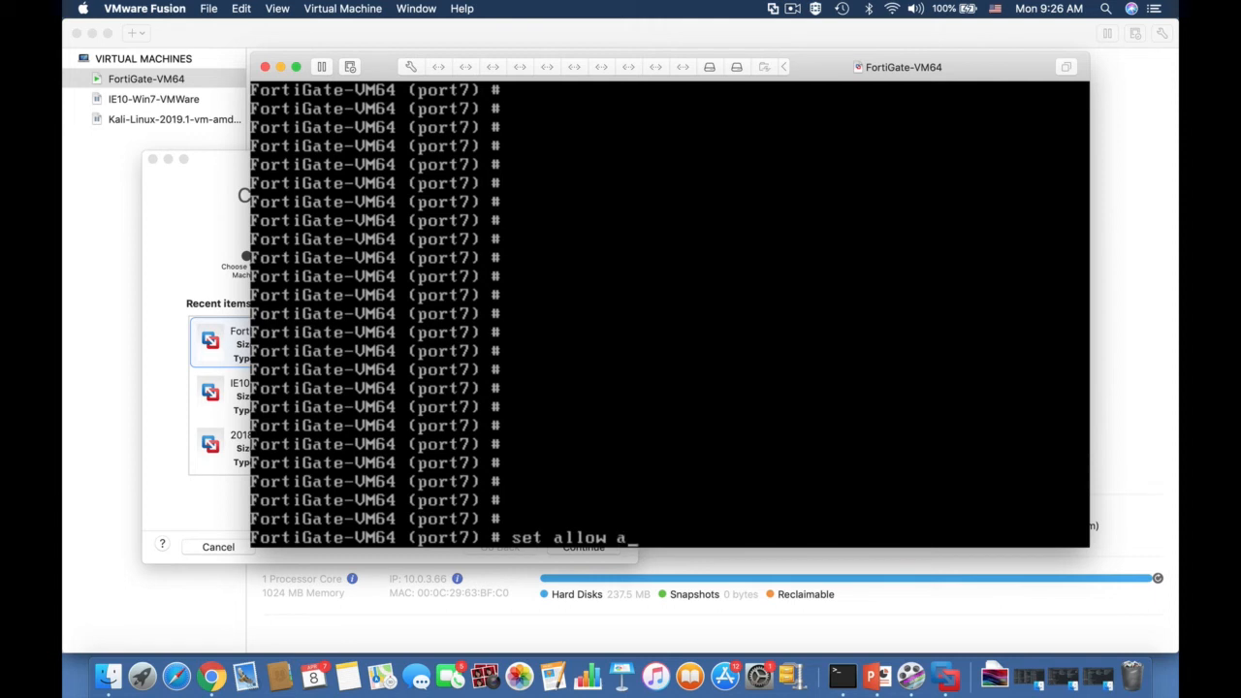
{"action": "key", "text": "BackSpace"}
{"action": "type", "text": "access"}
{"action": "type", "text": " https"}
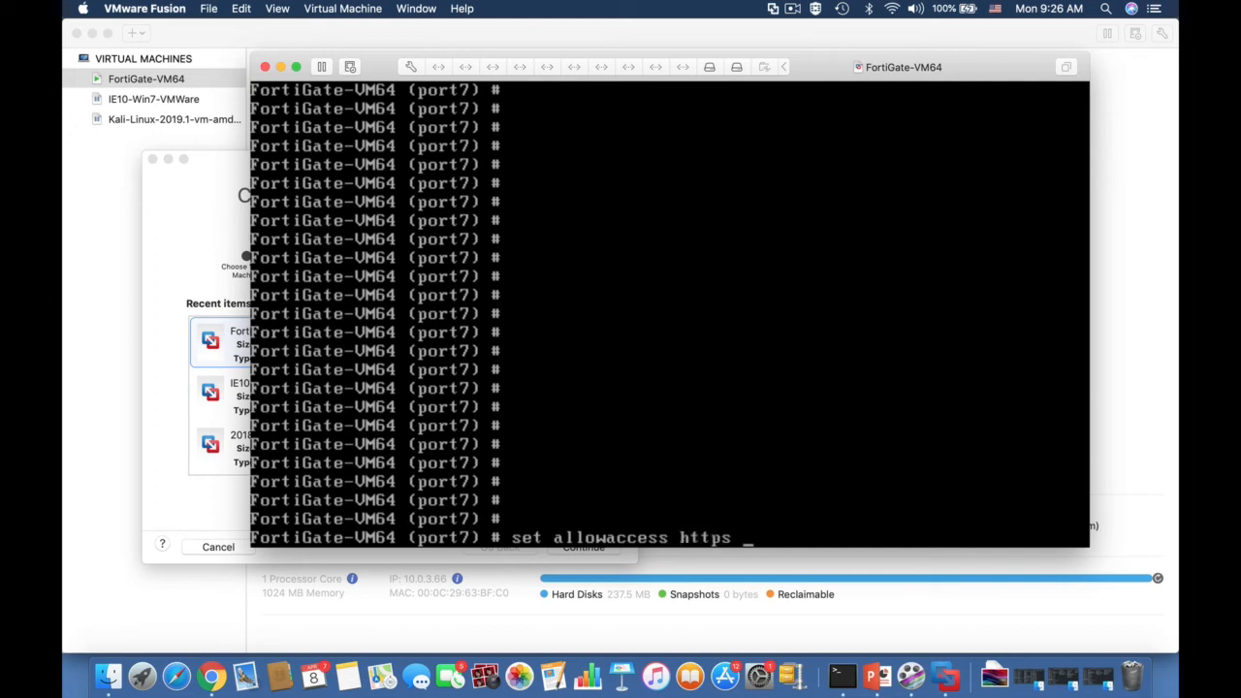
{"action": "type", "text": " http"}
{"action": "type", "text": " ssh"}
{"action": "key", "text": "BackSpace"}
{"action": "key", "text": "BackSpace"}
{"action": "key", "text": "BackSpace"}
{"action": "key", "text": "BackSpace"}
{"action": "key", "text": "BackSpace"}
{"action": "key", "text": "BackSpace"}
{"action": "key", "text": "BackSpace"}
{"action": "key", "text": "BackSpace"}
{"action": "key", "text": "BackSpace"}
{"action": "key", "text": "BackSpace"}
{"action": "key", "text": "BackSpace"}
{"action": "key", "text": "BackSpace"}
{"action": "type", "text": "tp"}
{"action": "key", "text": "Return"}
Step: End the port7 configuration and return to the main FortiGate prompt
{"action": "key", "text": "Return"}
{"action": "key", "text": "Return"}
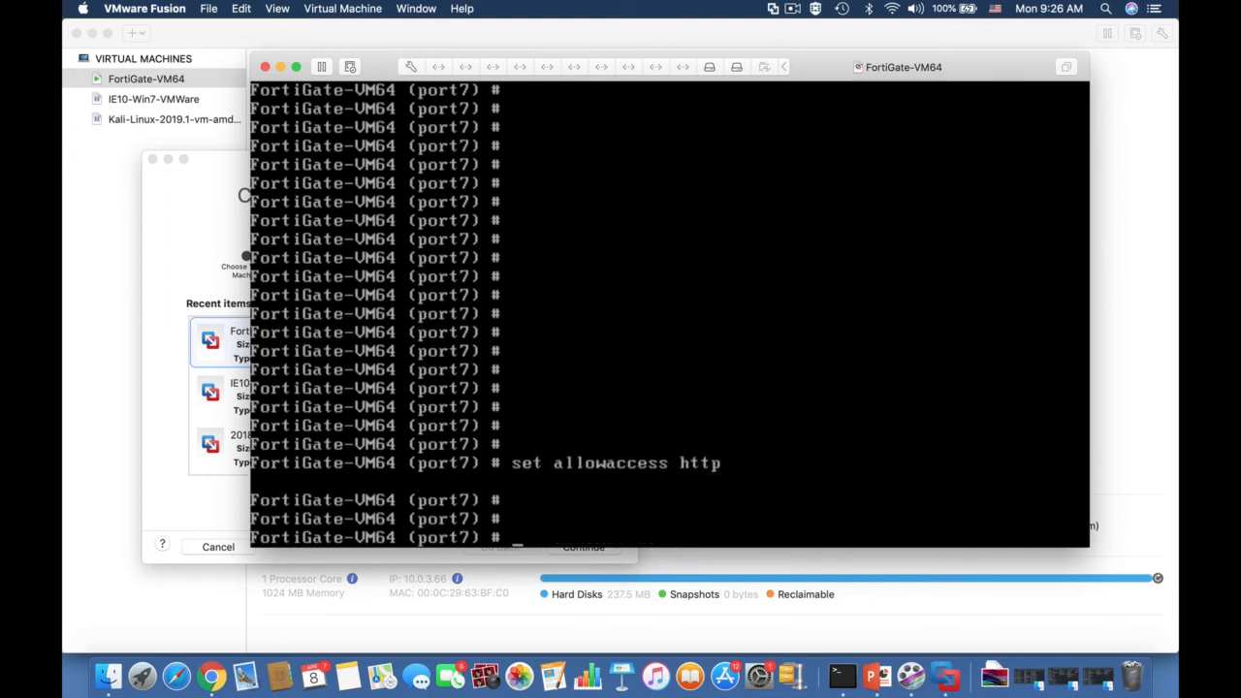
{"action": "type", "text": "end"}
{"action": "key", "text": "Return"}
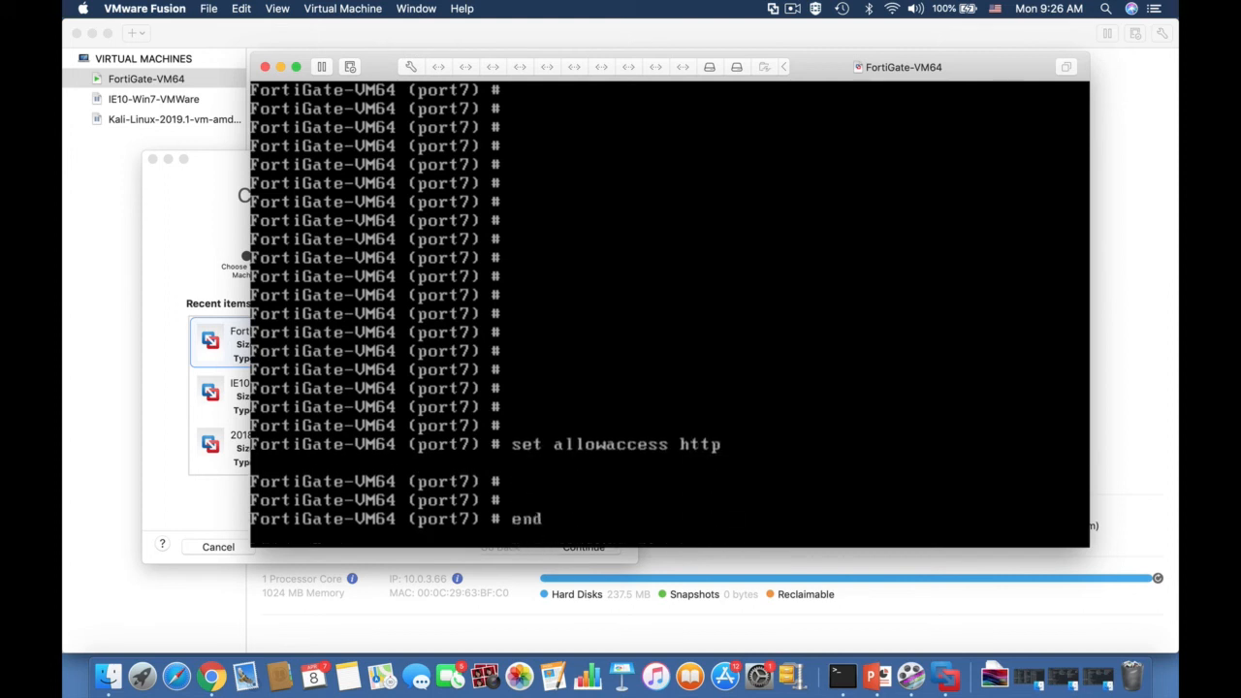
{"action": "key", "text": "Return"}
{"action": "key", "text": "Return"}
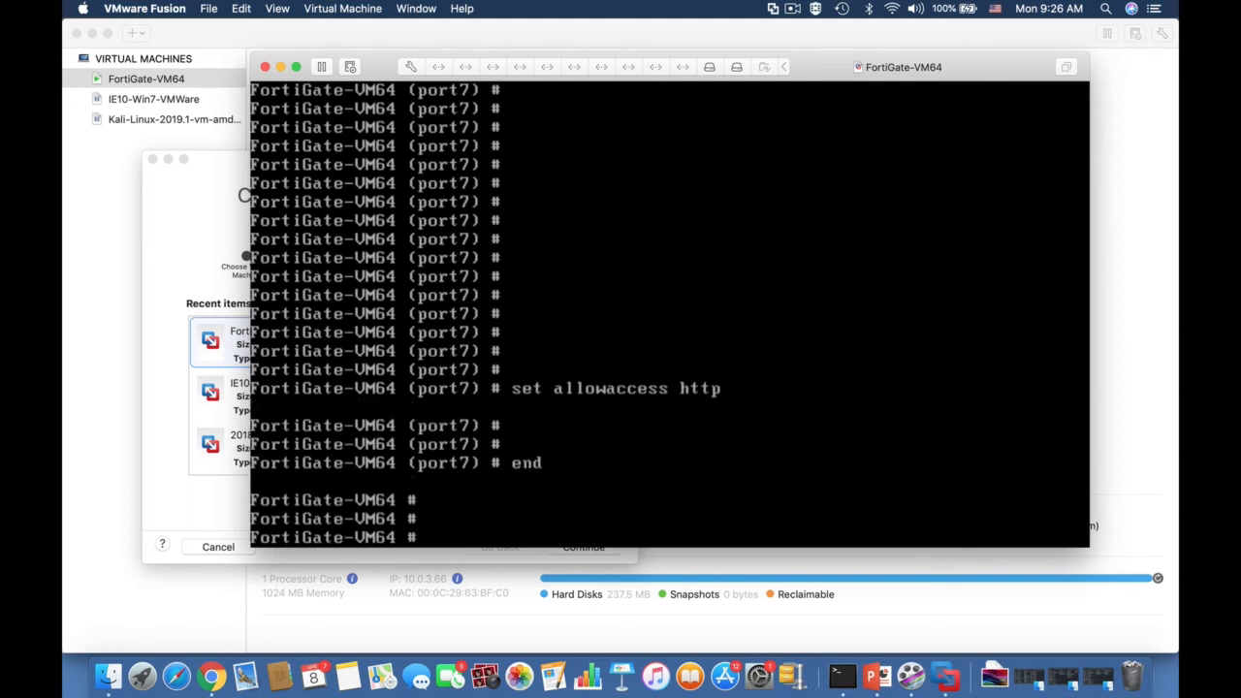